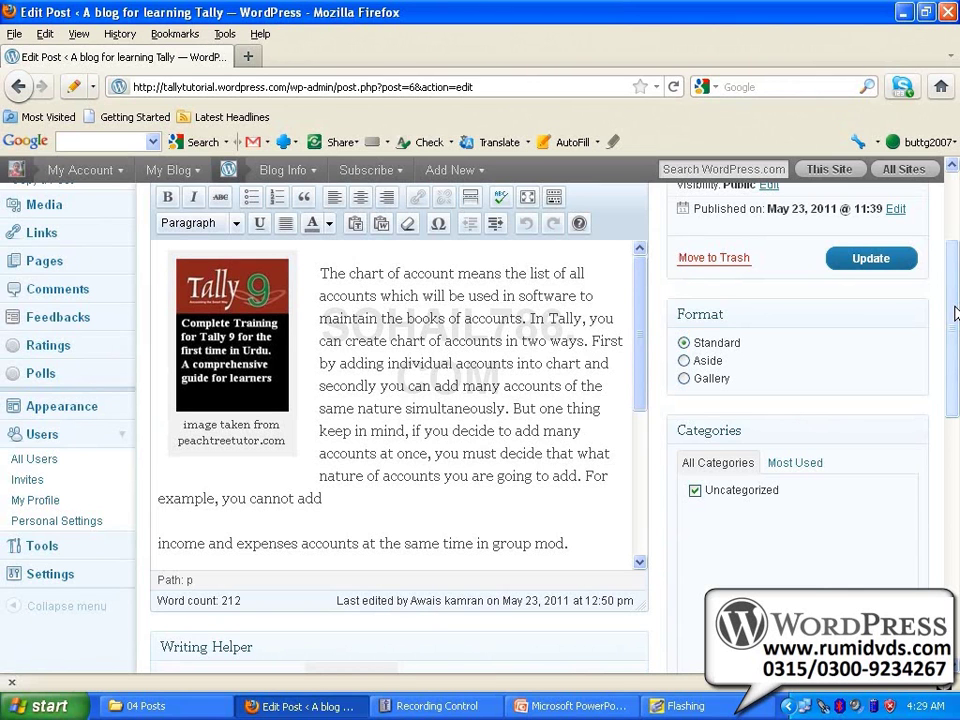
Add a new category named "Chart of account" to the post and deselect the Uncategorized category.
{"action": "left_click_drag", "start_coordinate": [955, 313], "coordinate": [955, 360]}
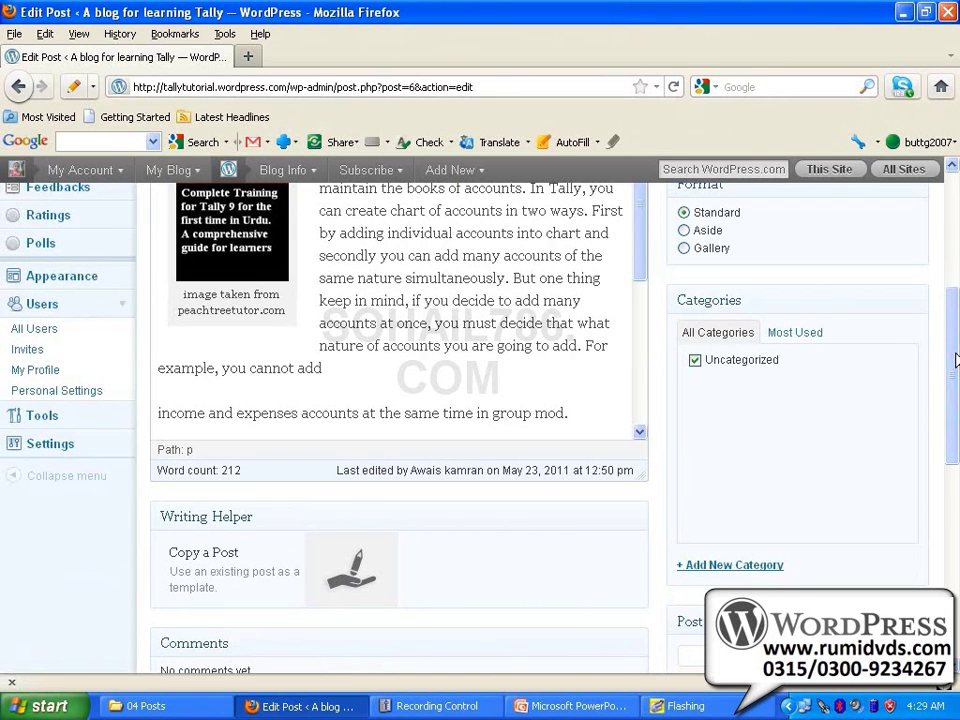
{"action": "scroll", "coordinate": [955, 360], "scroll_direction": "down", "scroll_amount": 1}
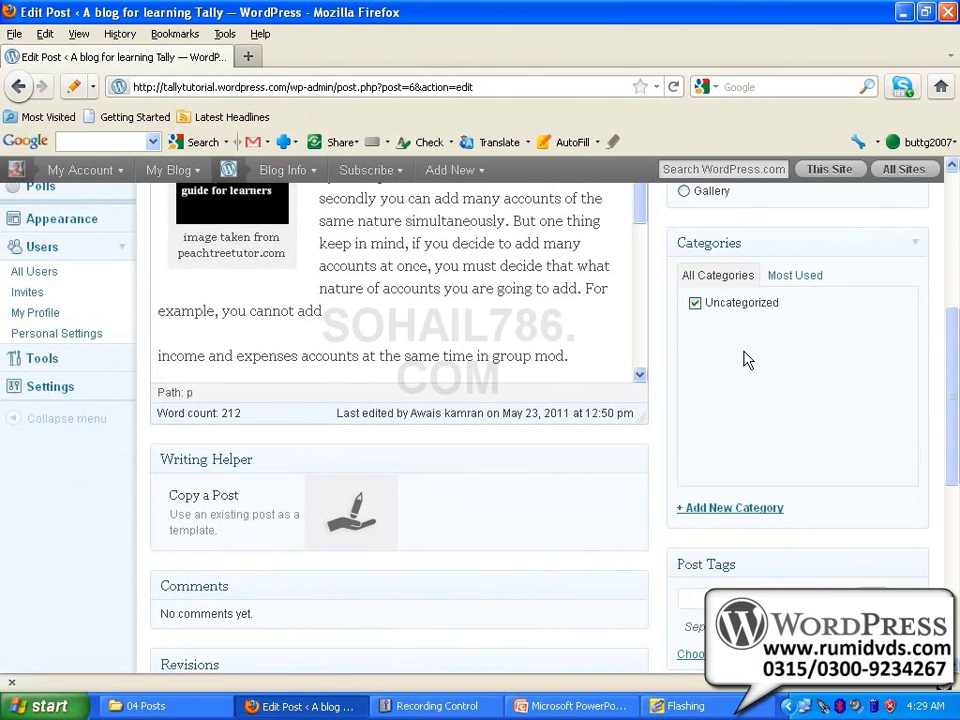
{"action": "left_click", "coordinate": [729, 509]}
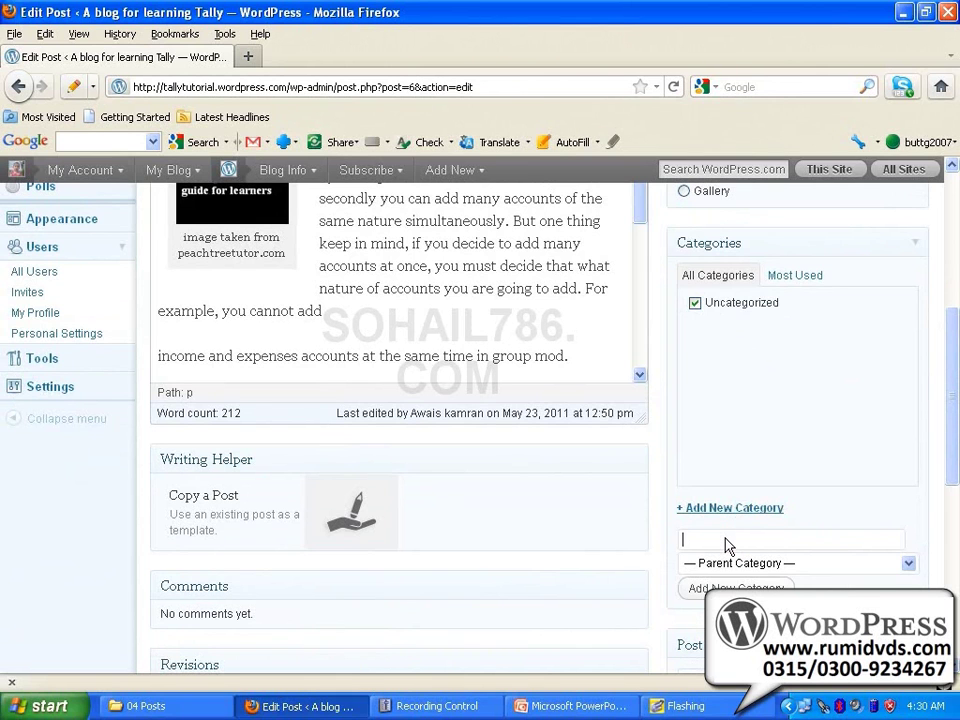
{"action": "type", "text": "Chart of account"}
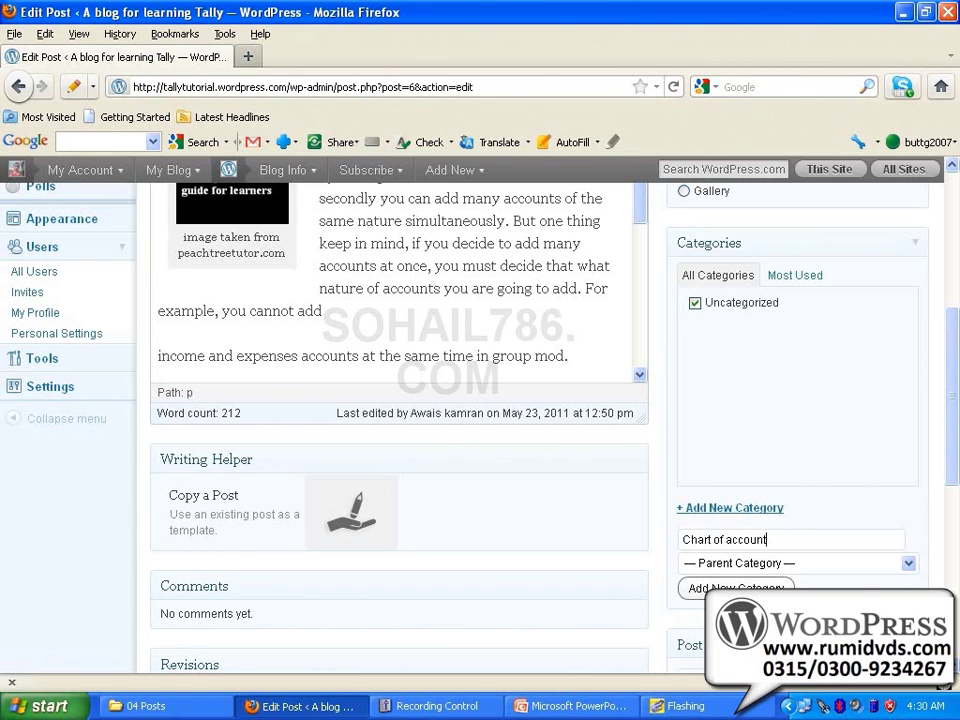
{"action": "left_click", "coordinate": [737, 588]}
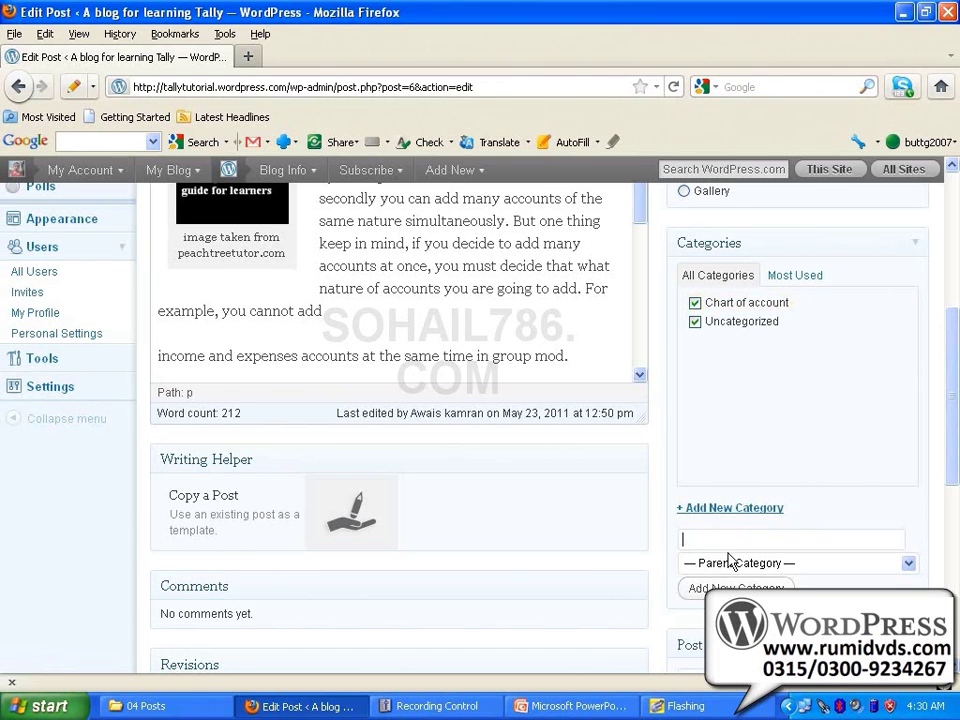
{"action": "left_click", "coordinate": [695, 323]}
{"action": "left_click", "coordinate": [727, 508]}
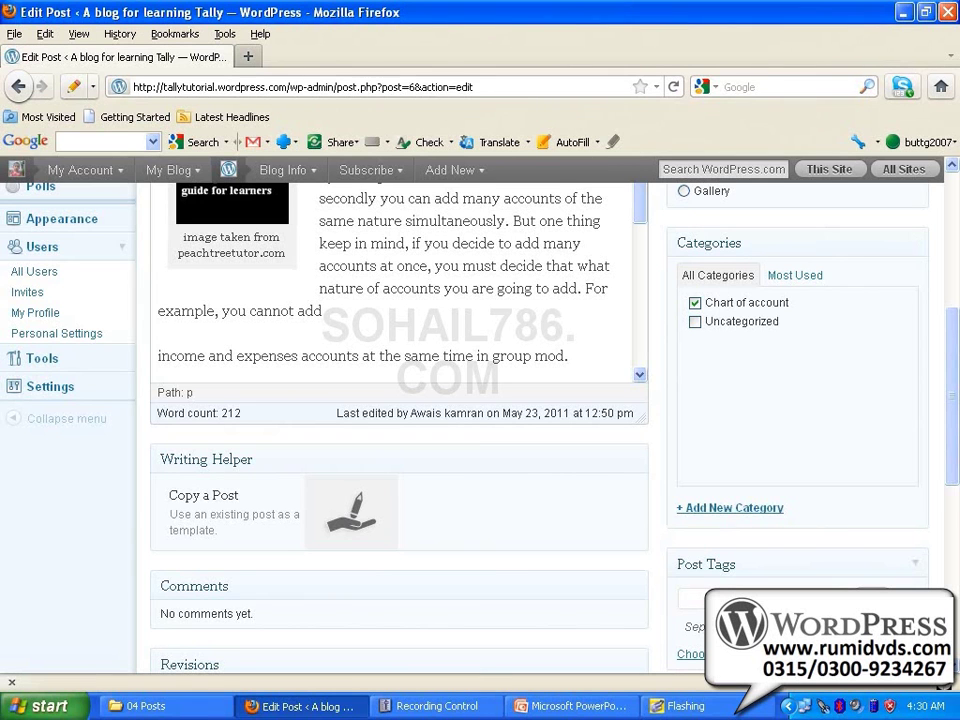
Add a new category named "Making journal entries" with "Chart of account" as its parent, keeping it assigned to the post.
{"action": "left_click", "coordinate": [739, 510]}
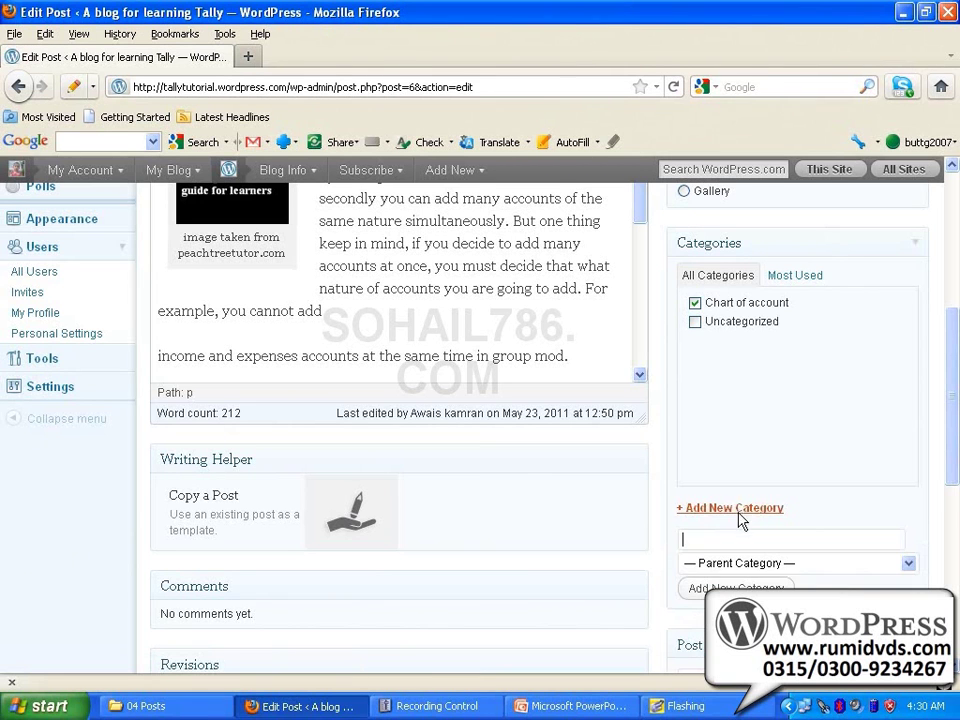
{"action": "type", "text": "Making journal entries"}
{"action": "left_click", "coordinate": [908, 564]}
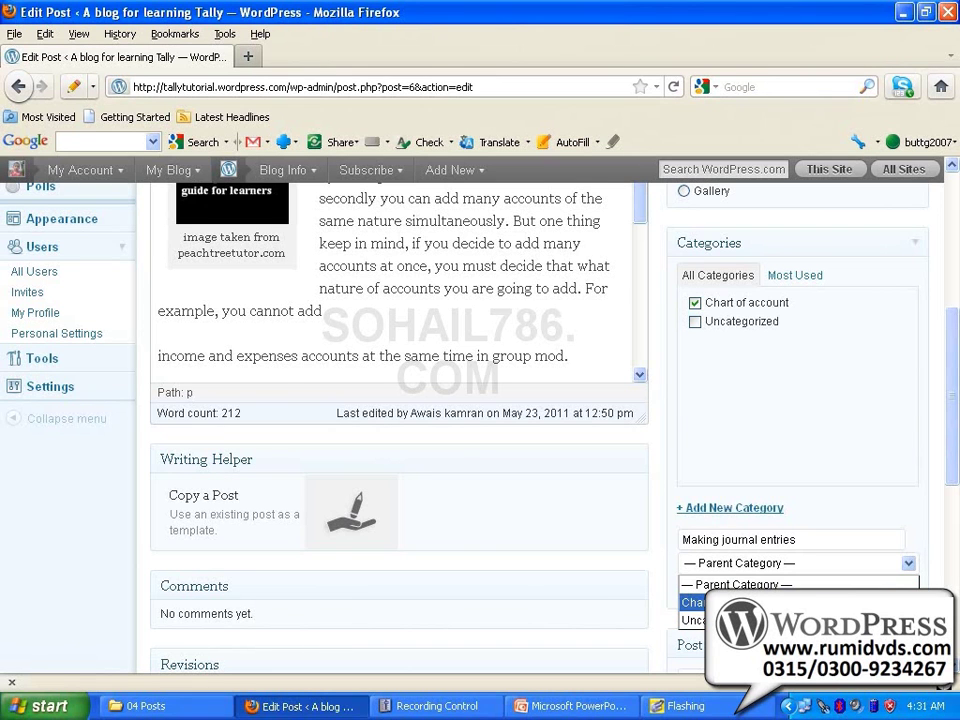
{"action": "left_click", "coordinate": [886, 564]}
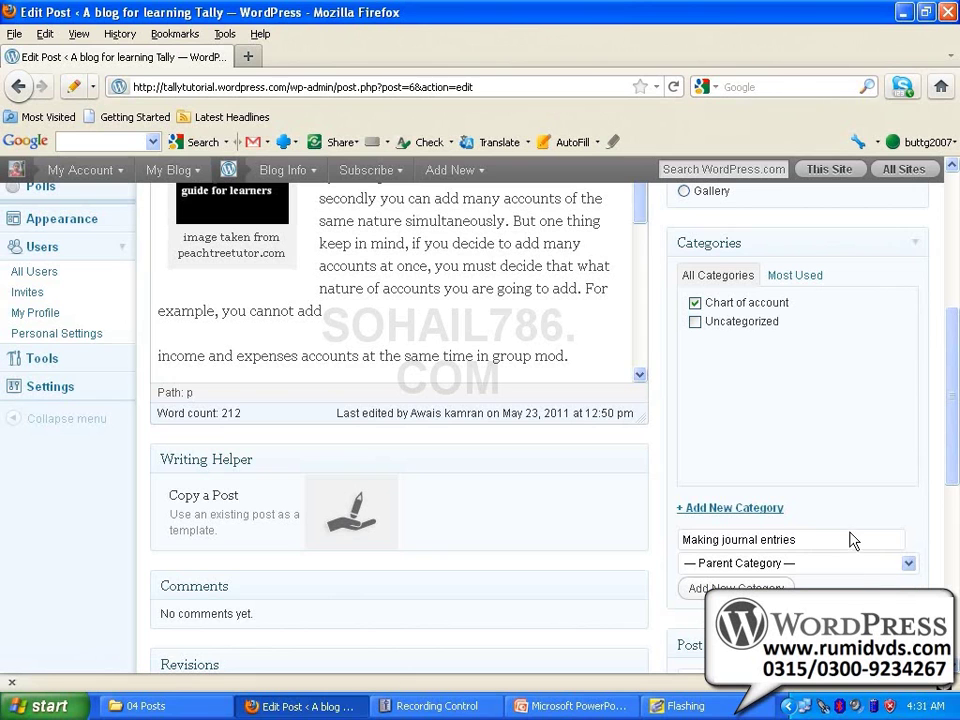
{"action": "left_click", "coordinate": [908, 564]}
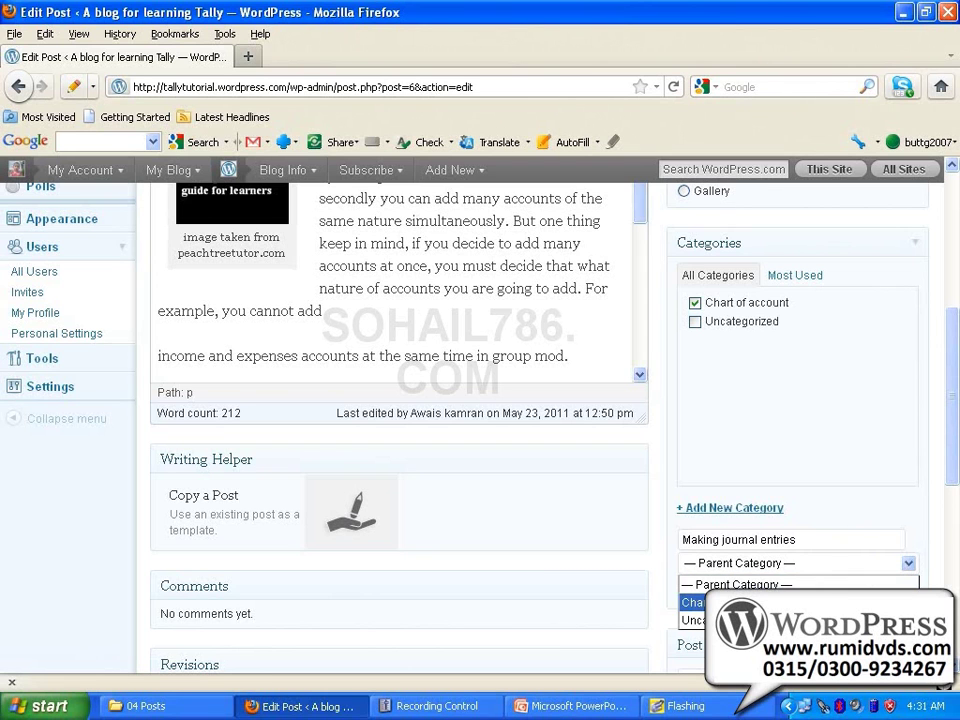
{"action": "left_click", "coordinate": [720, 602]}
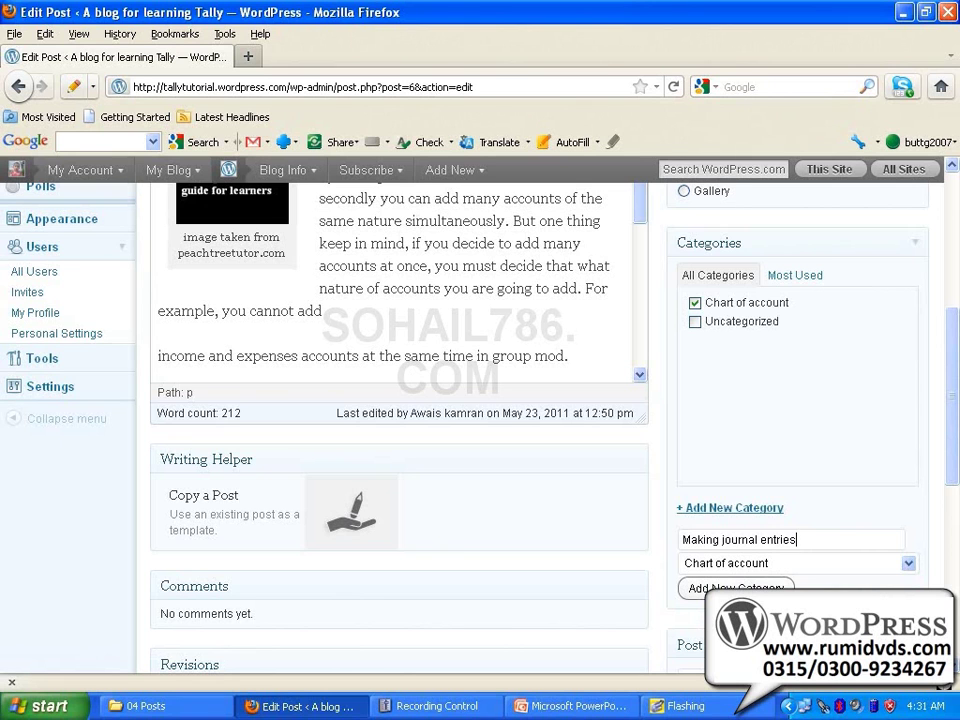
{"action": "left_click", "coordinate": [736, 588]}
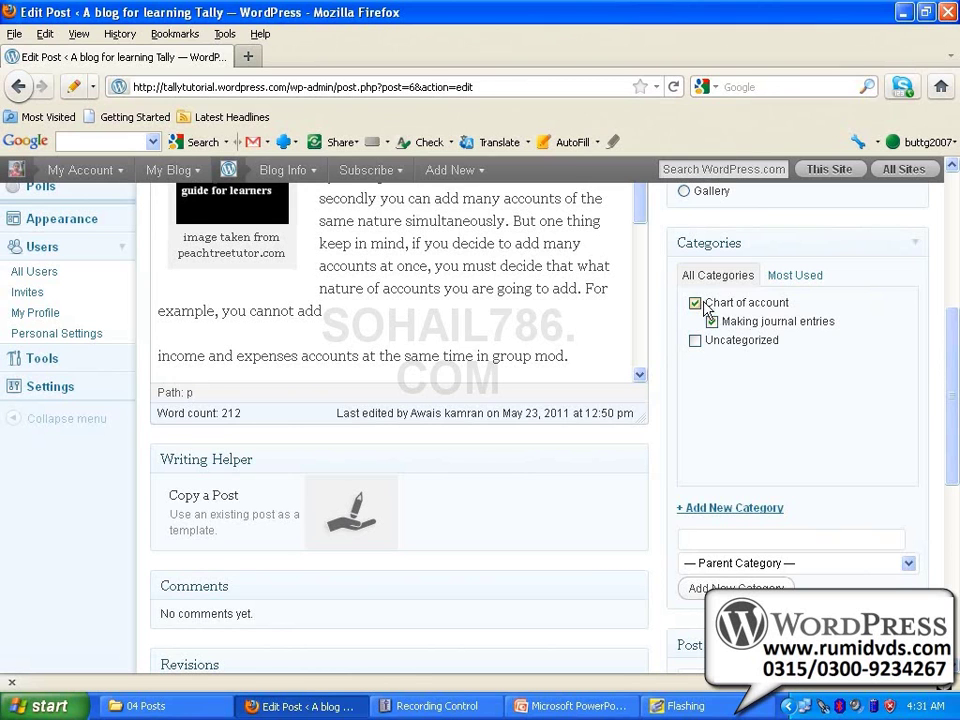
{"action": "left_click", "coordinate": [756, 323]}
{"action": "left_click", "coordinate": [714, 323]}
Add the post tags "tally chart of account" and "Tally in urdu".
{"action": "scroll", "coordinate": [952, 387], "scroll_direction": "down", "scroll_amount": 2}
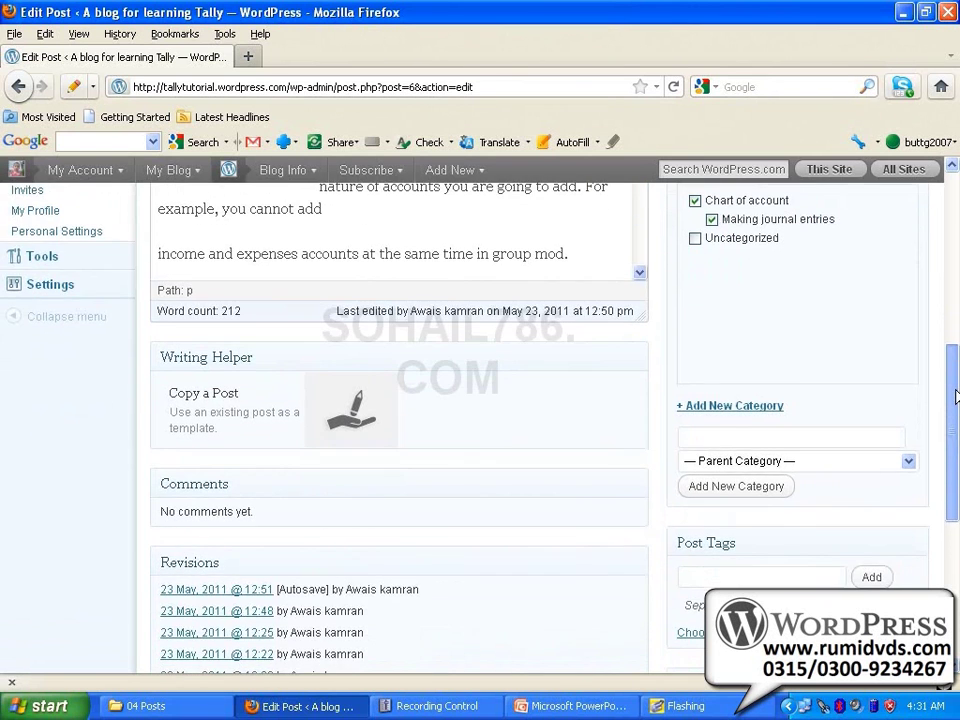
{"action": "scroll", "coordinate": [952, 395], "scroll_direction": "down", "scroll_amount": 1}
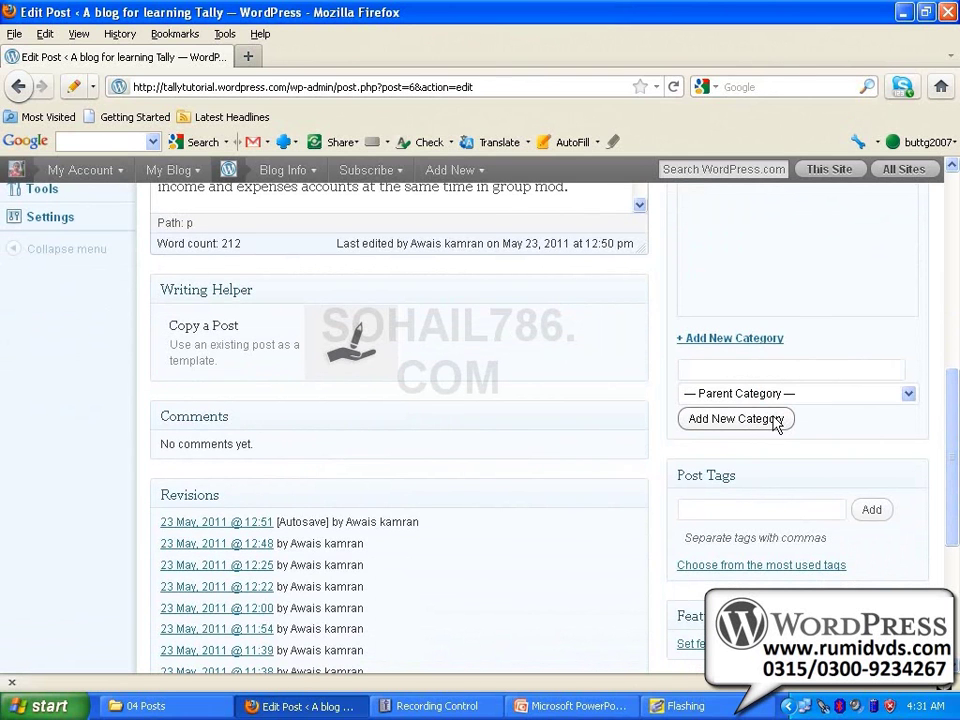
{"action": "left_click", "coordinate": [731, 516]}
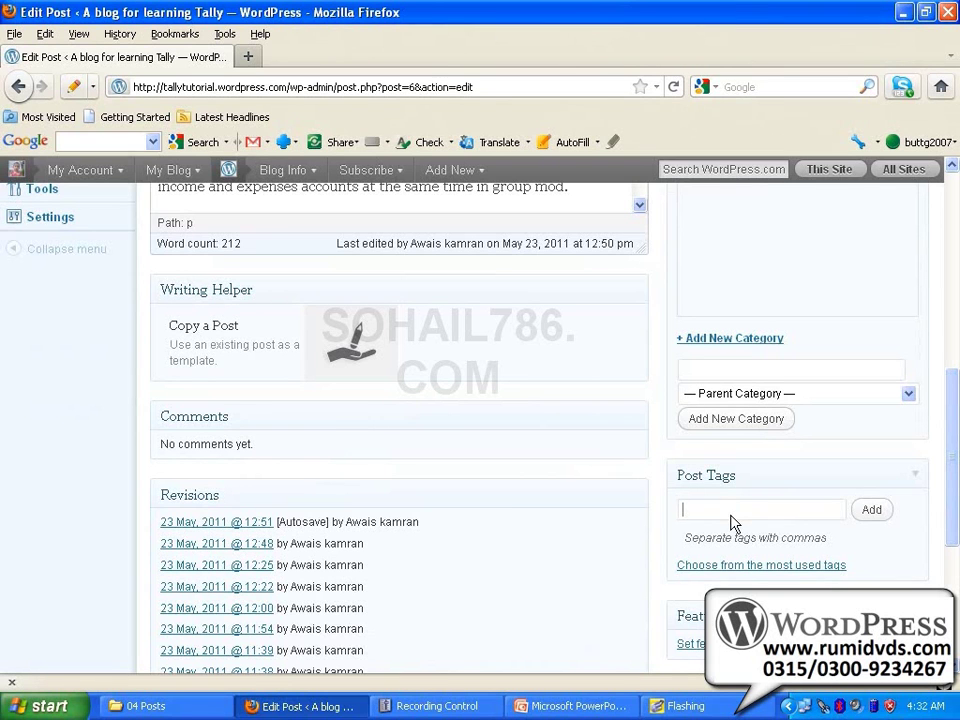
{"action": "type", "text": "8"}
{"action": "key", "text": "BackSpace"}
{"action": "type", "text": "tally chart of account"}
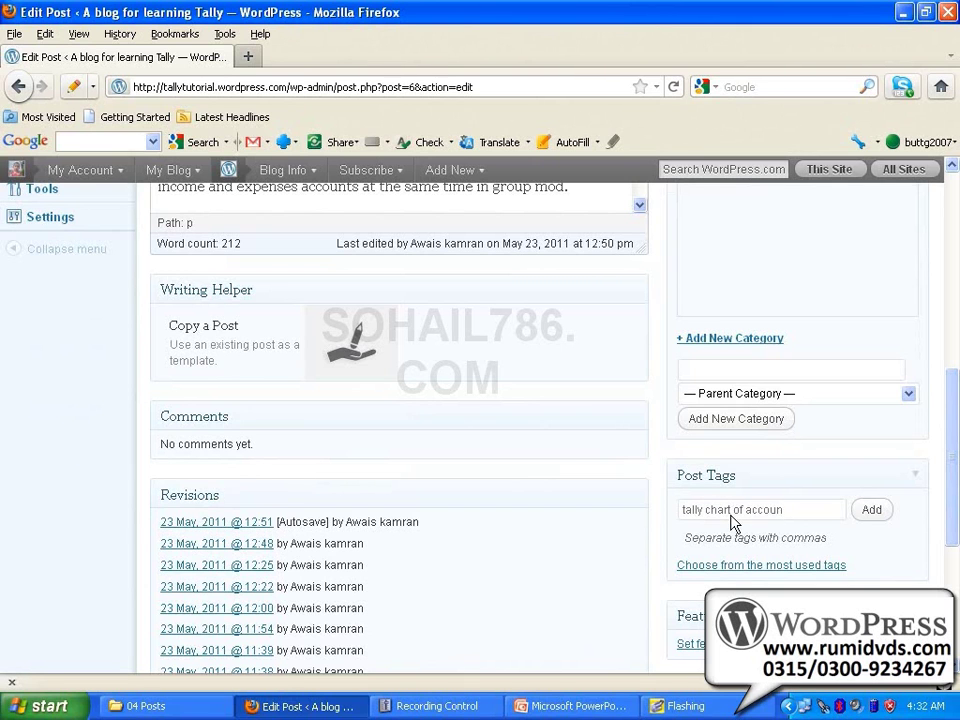
{"action": "left_click", "coordinate": [870, 511]}
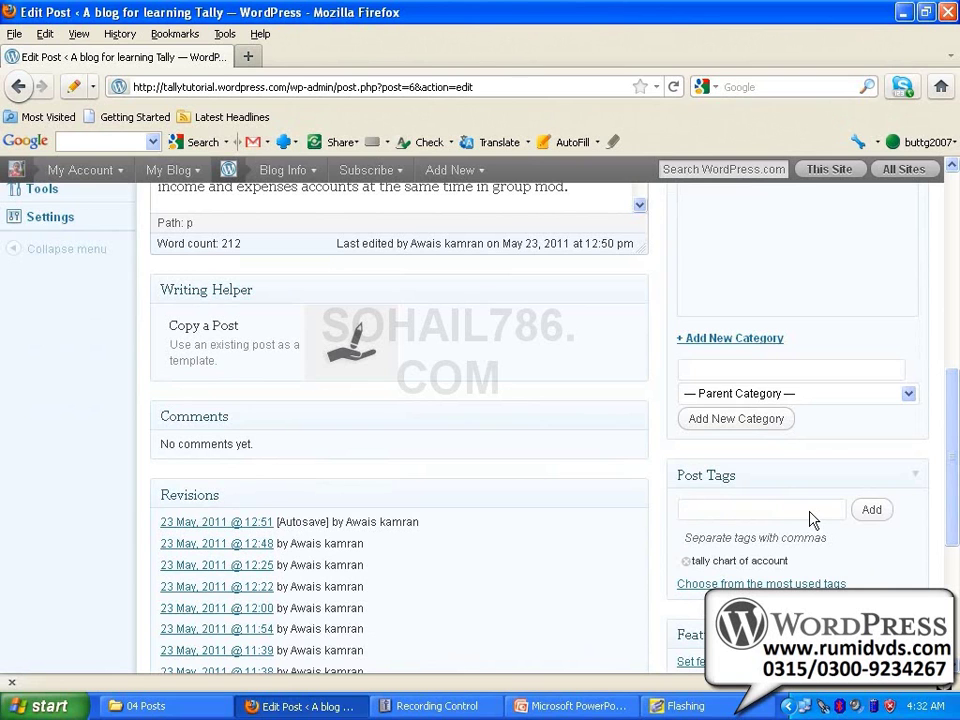
{"action": "type", "text": "Tally in urdu"}
{"action": "left_click", "coordinate": [868, 508]}
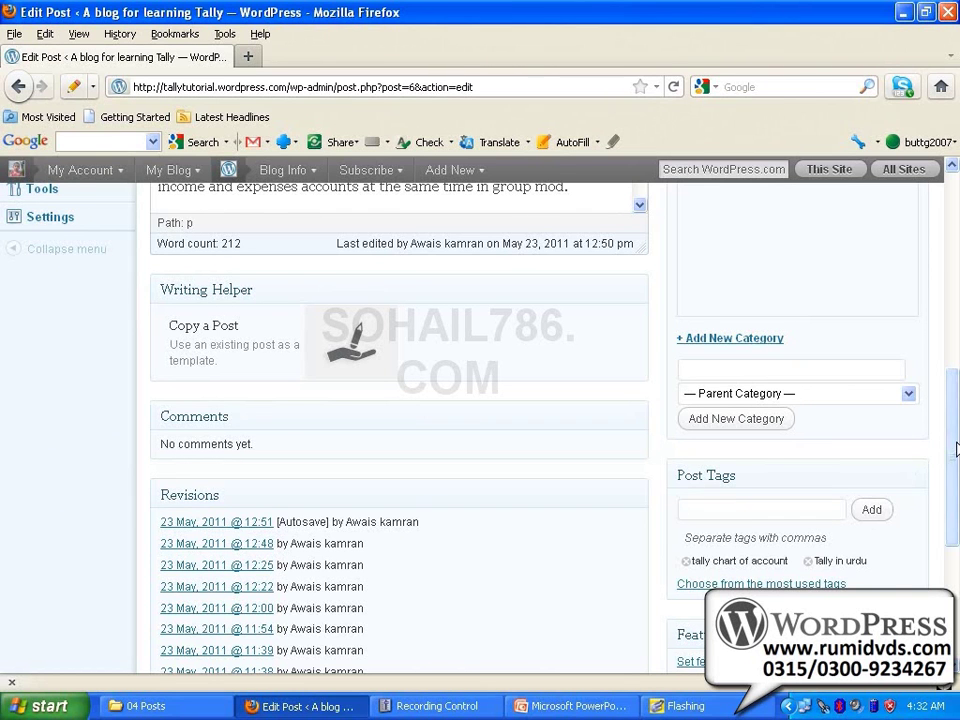
Update the published post and confirm publishing it without reviewing the proofreader's suggestions.
{"action": "left_click_drag", "start_coordinate": [954, 446], "coordinate": [957, 520]}
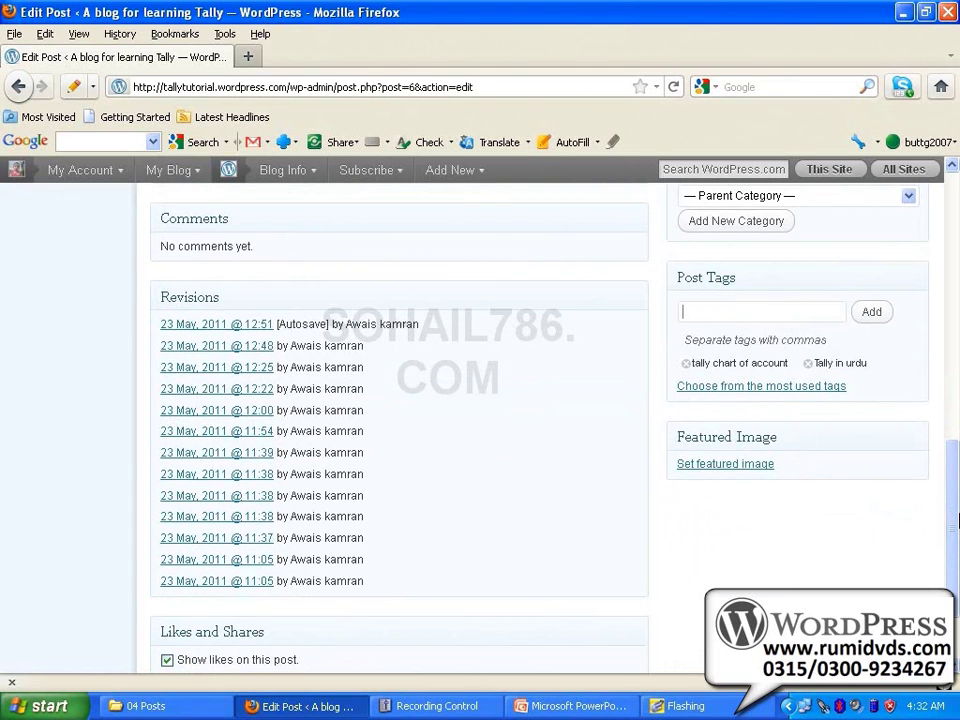
{"action": "scroll", "coordinate": [953, 500], "scroll_direction": "up", "scroll_amount": 3}
{"action": "left_click_drag", "start_coordinate": [952, 412], "coordinate": [955, 508]}
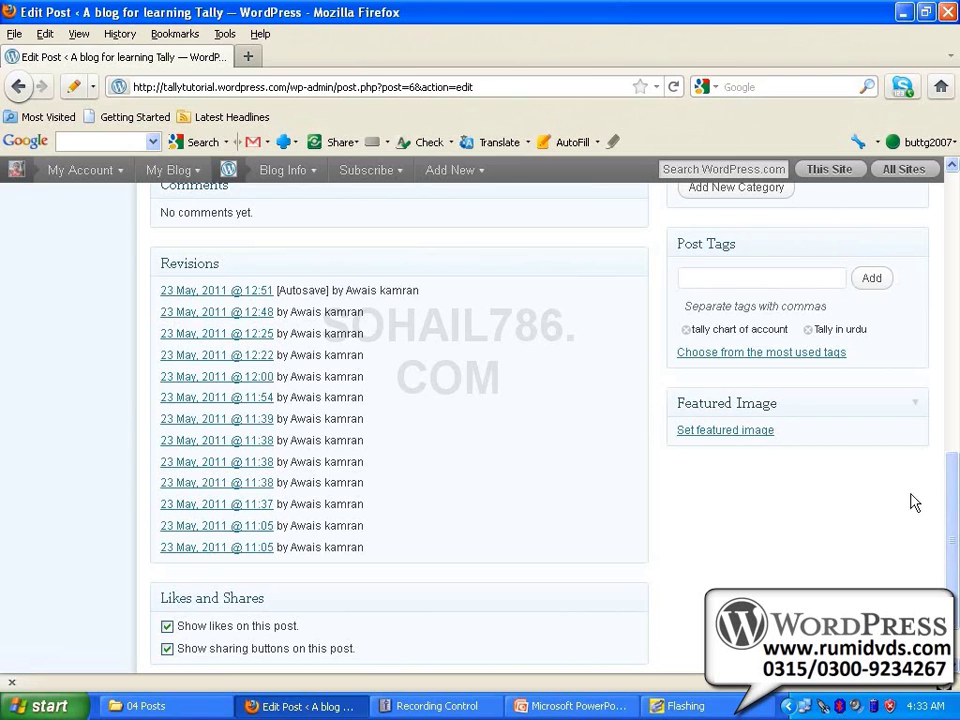
{"action": "mouse_move", "coordinate": [953, 515]}
{"action": "left_mouse_down"}
{"action": "mouse_move", "coordinate": [953, 547]}
{"action": "mouse_move", "coordinate": [955, 500]}
{"action": "left_mouse_up"}
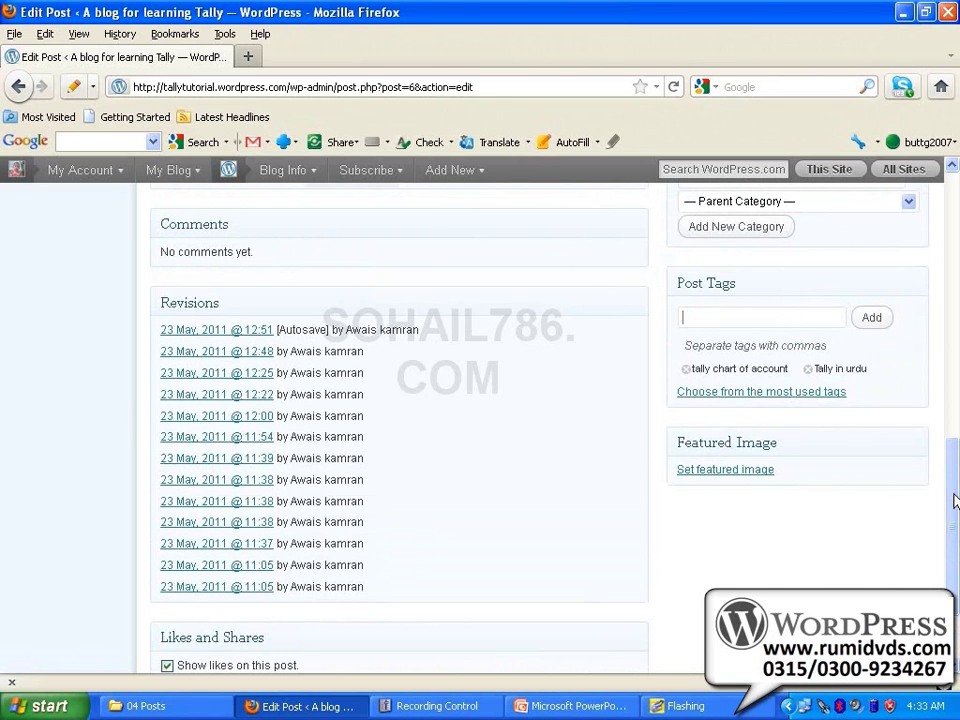
{"action": "left_click_drag", "start_coordinate": [955, 500], "coordinate": [955, 562]}
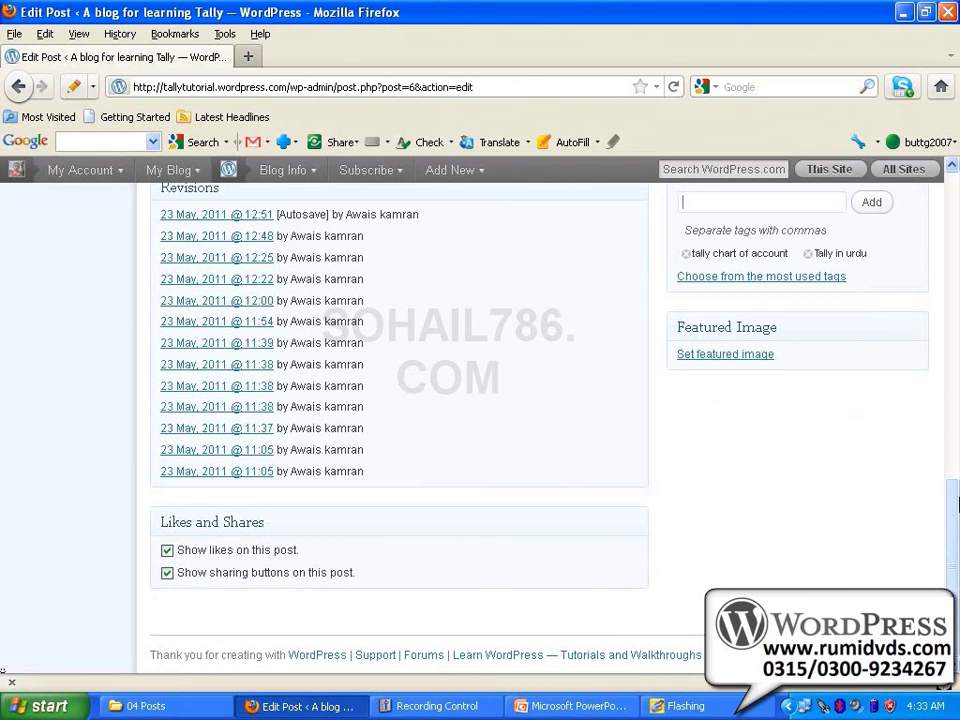
{"action": "left_click_drag", "start_coordinate": [951, 561], "coordinate": [949, 212]}
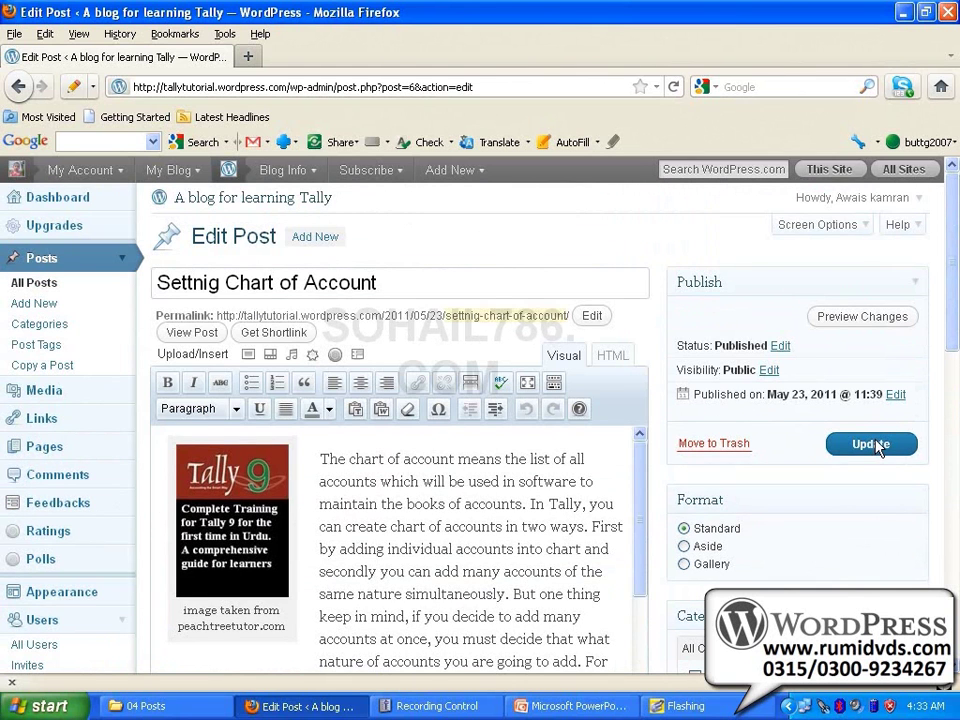
{"action": "left_click", "coordinate": [876, 446]}
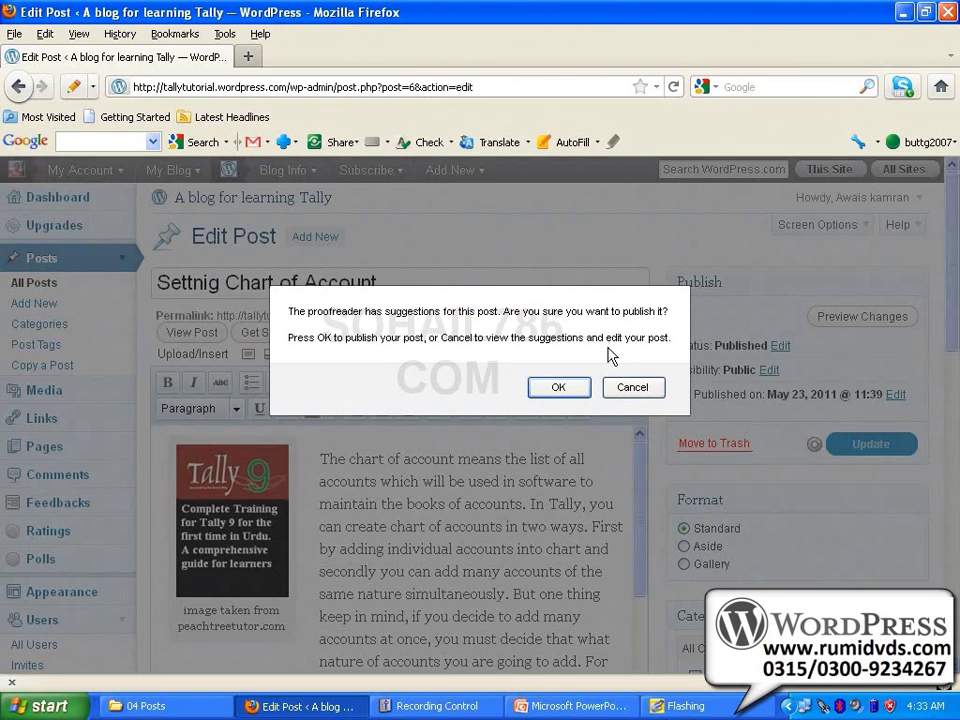
{"action": "left_click", "coordinate": [557, 387]}
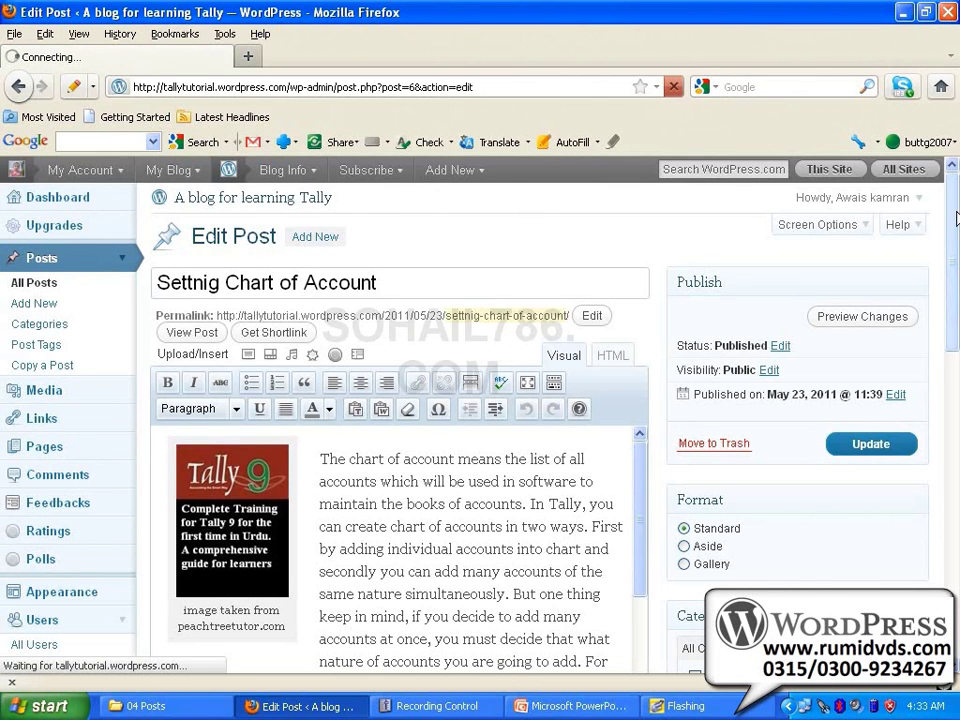
{"action": "scroll", "coordinate": [955, 263], "scroll_direction": "down", "scroll_amount": 2}
{"action": "left_click_drag", "start_coordinate": [955, 265], "coordinate": [955, 205]}
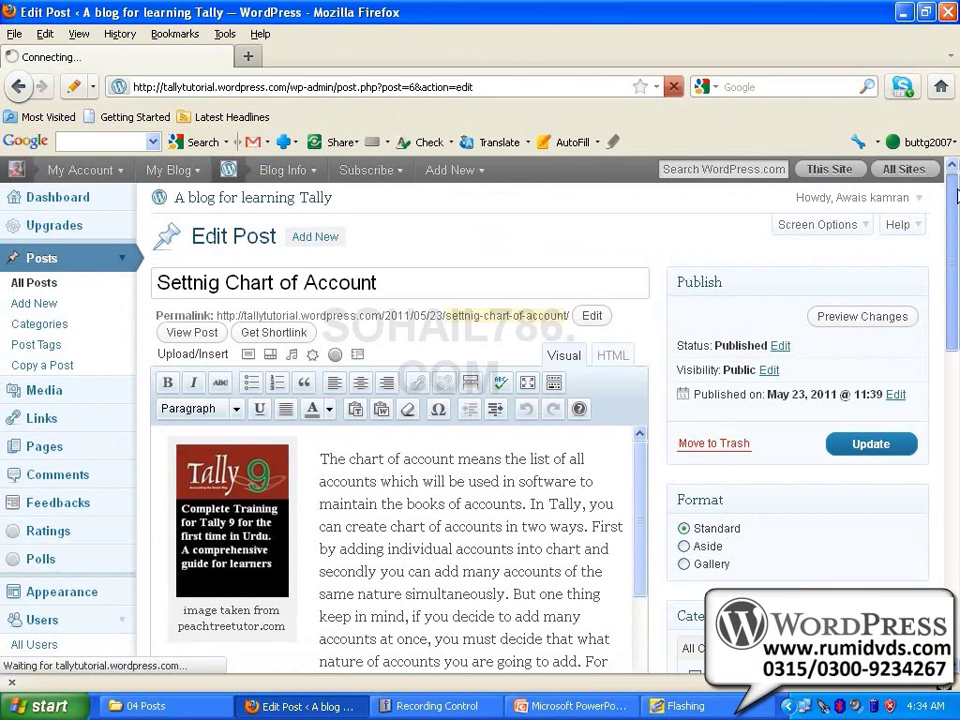